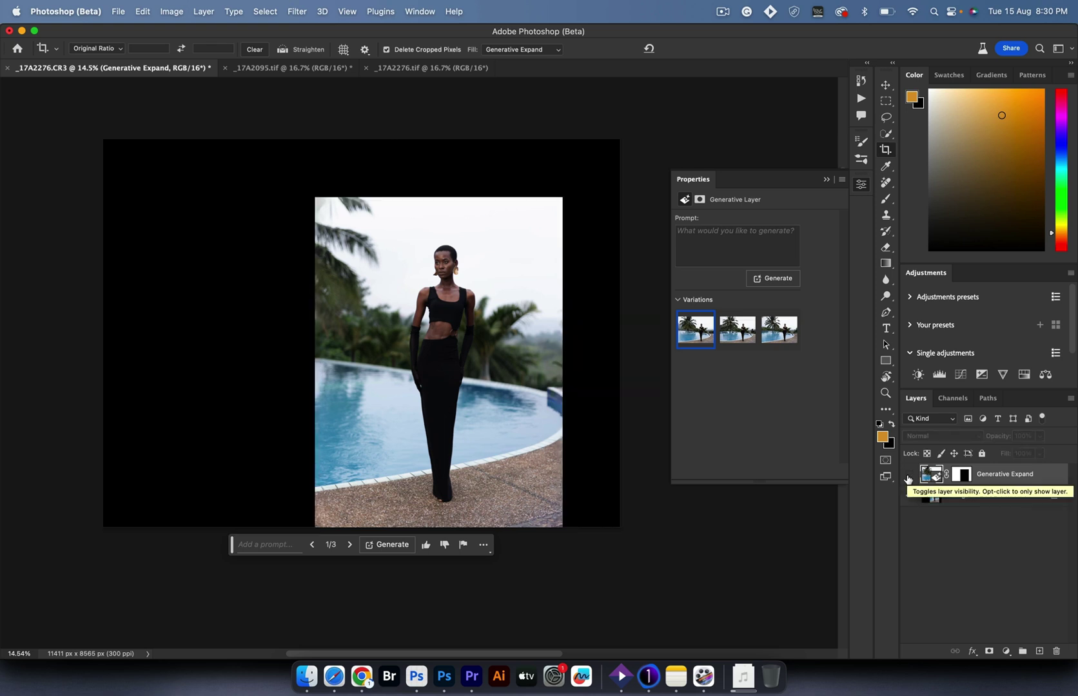
pyautogui.click(909, 476)
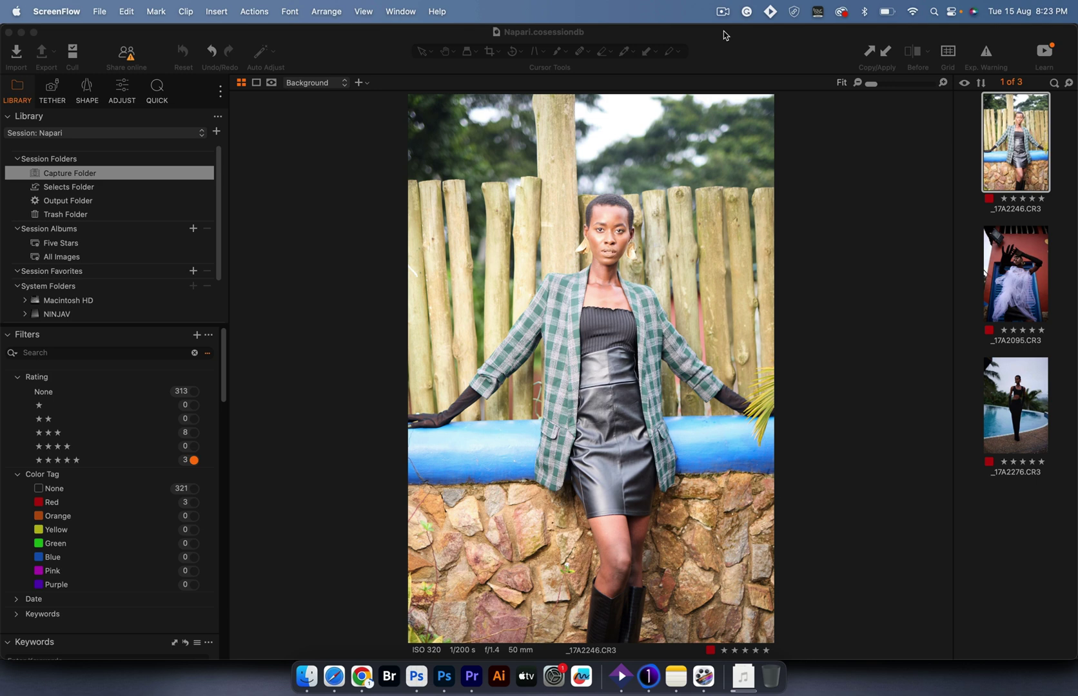
# Darken the fence portrait to -2.01 exposure, add slight contrast, and shift the greens' hue to 6.5
pyautogui.click(121, 84)
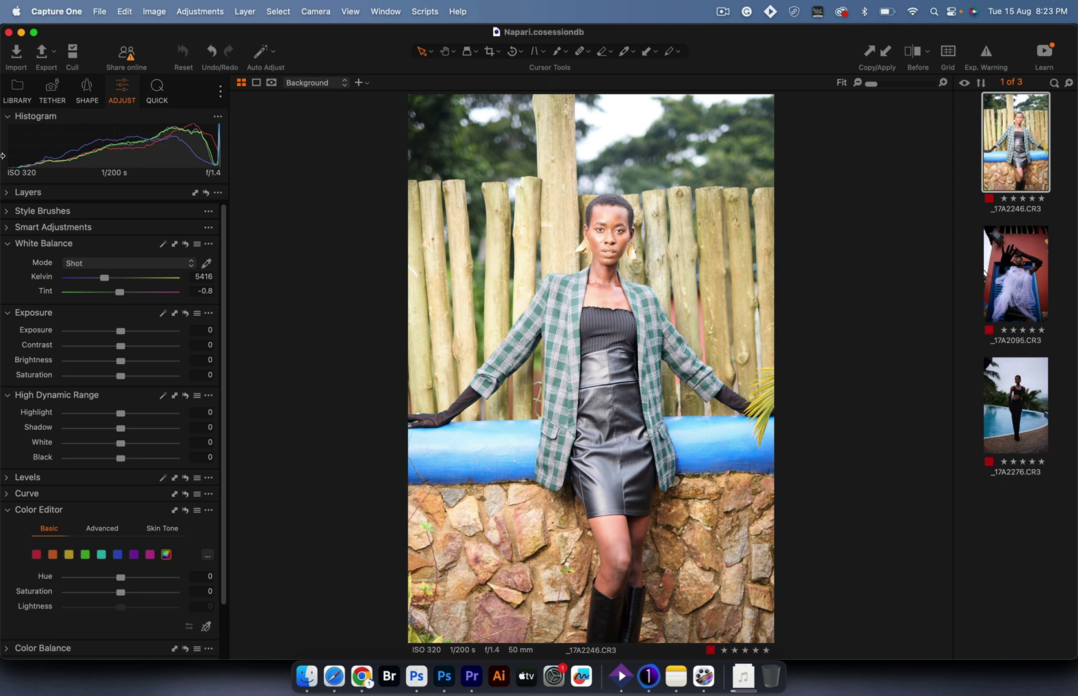
pyautogui.moveTo(122, 332); pyautogui.dragTo(95, 337)
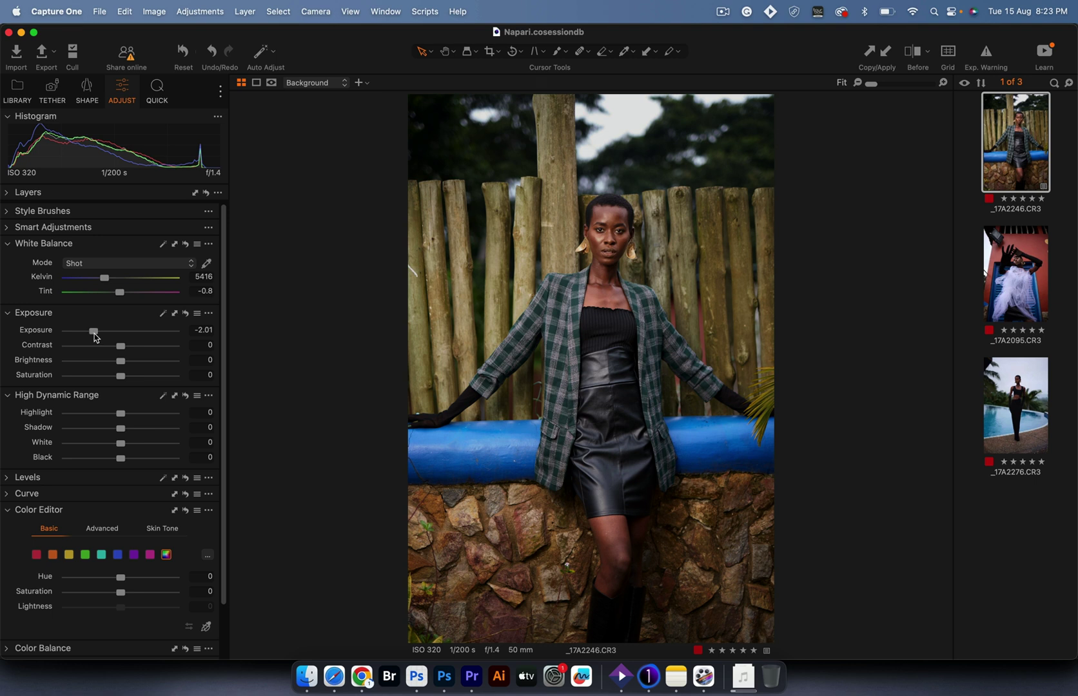
pyautogui.moveTo(124, 347); pyautogui.dragTo(130, 378)
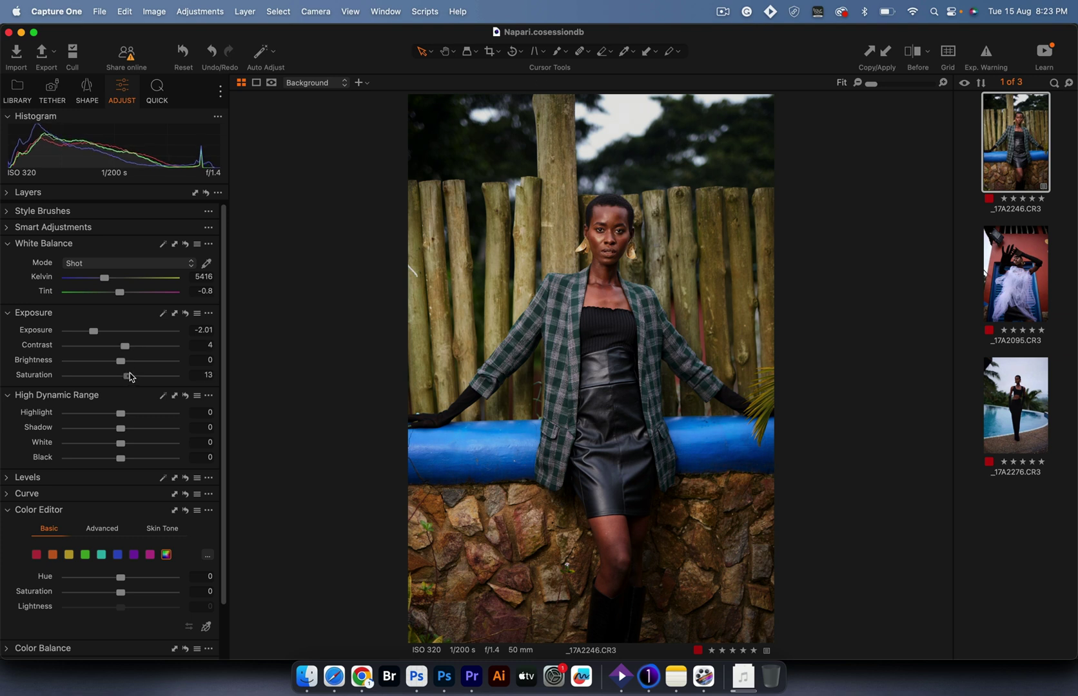
pyautogui.click(82, 555)
pyautogui.moveTo(120, 577)
pyautogui.mouseDown()
pyautogui.moveTo(58, 577)
pyautogui.moveTo(182, 571)
pyautogui.moveTo(39, 575)
pyautogui.moveTo(129, 563)
pyautogui.mouseUp()
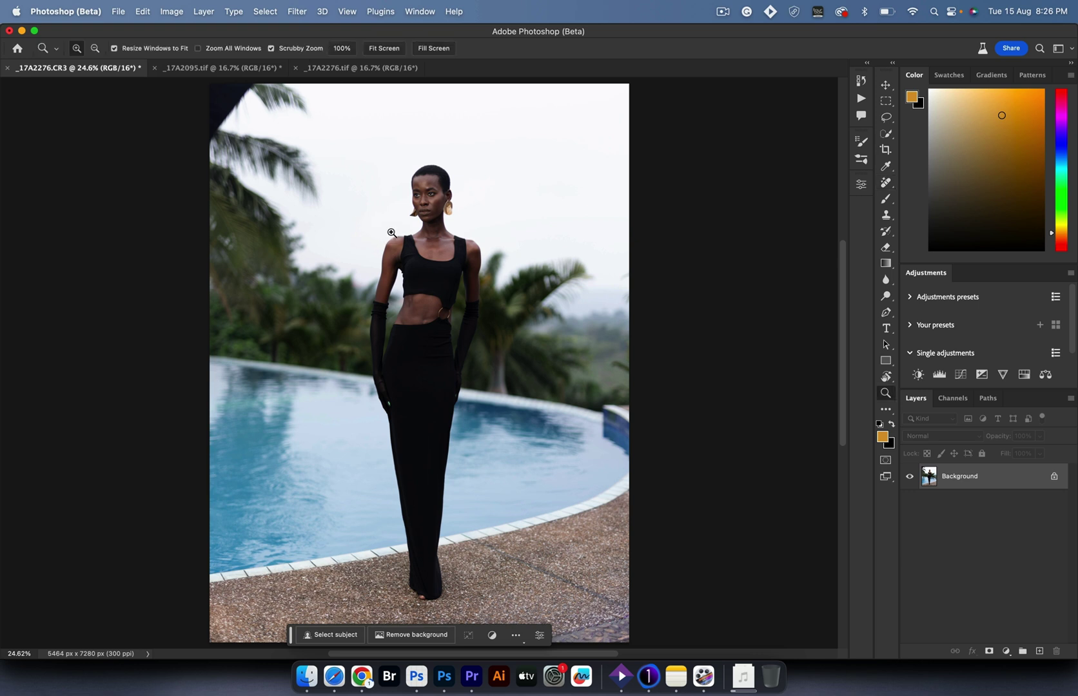
# Zoom the pool portrait out from 24.6% to 14.5% so the whole photo fits
pyautogui.moveTo(465, 266); pyautogui.dragTo(440, 261)
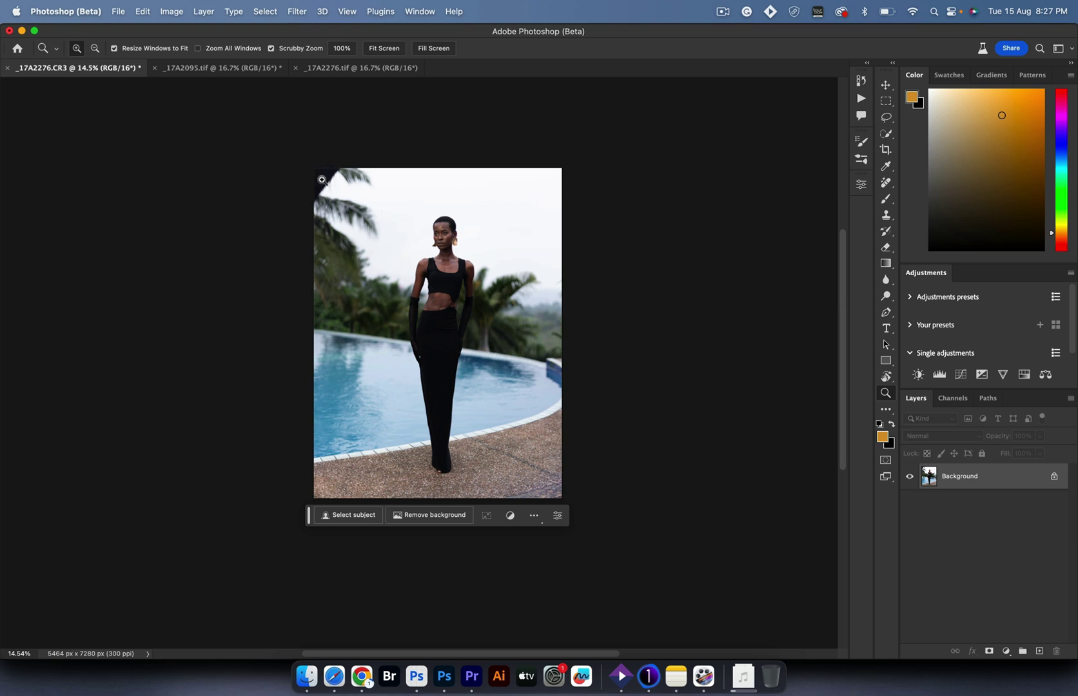
# Erase the palm fronds in the top-left corner with the Remove tool, leaving clear sky
pyautogui.click(887, 183)
pyautogui.moveTo(340, 172)
pyautogui.mouseDown()
pyautogui.moveTo(312, 199)
pyautogui.moveTo(325, 167)
pyautogui.mouseUp()
pyautogui.click(331, 51)
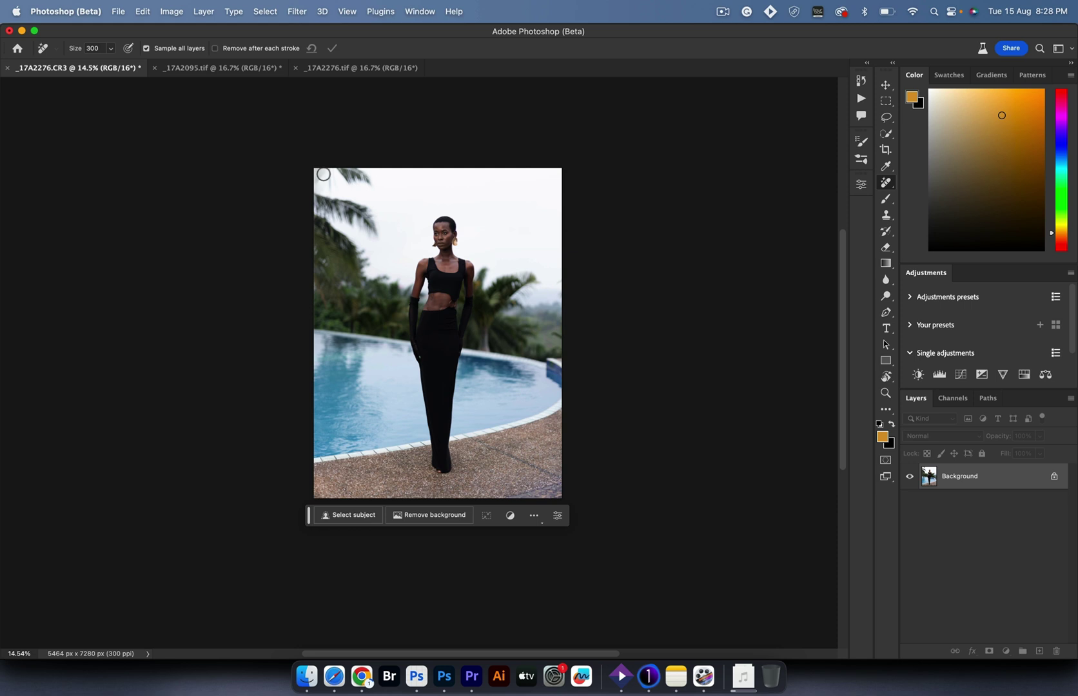
# Crop outward to extend the canvas to about 11411 × 8565 px with empty space on every side
pyautogui.press('c')
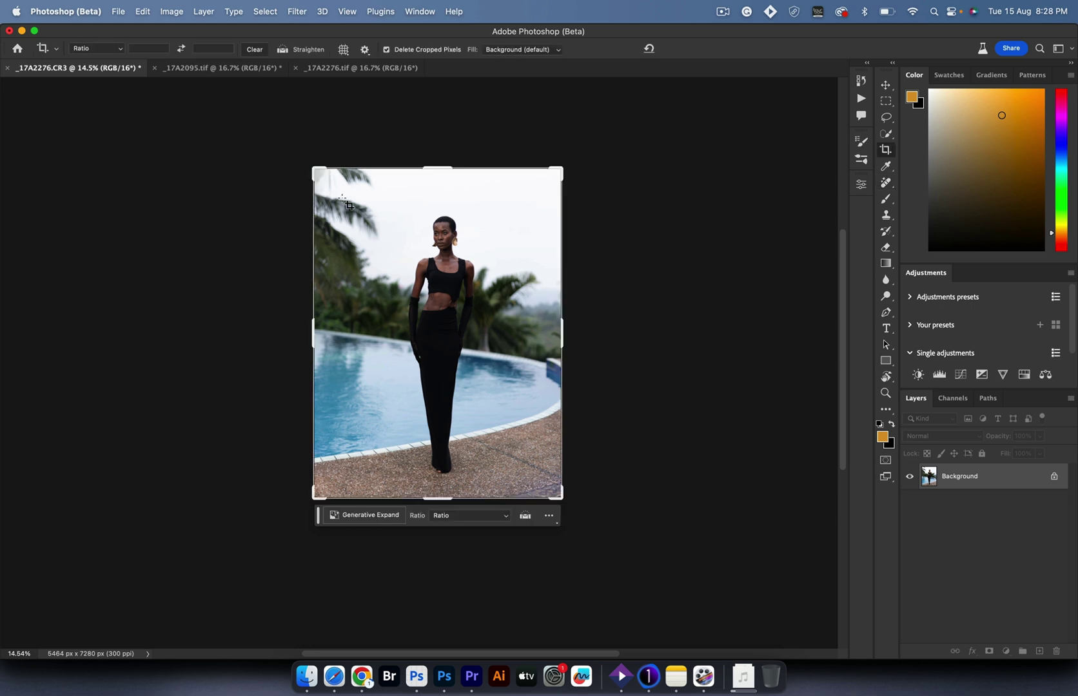
pyautogui.moveTo(312, 166); pyautogui.dragTo(190, 105)
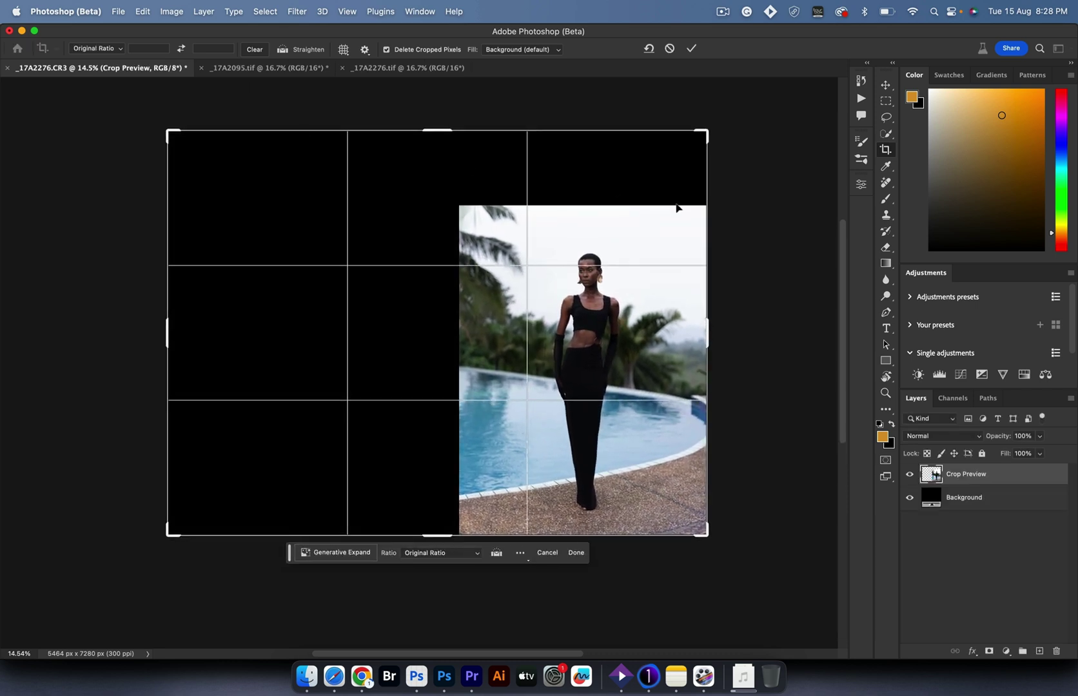
pyautogui.moveTo(710, 131); pyautogui.dragTo(740, 121)
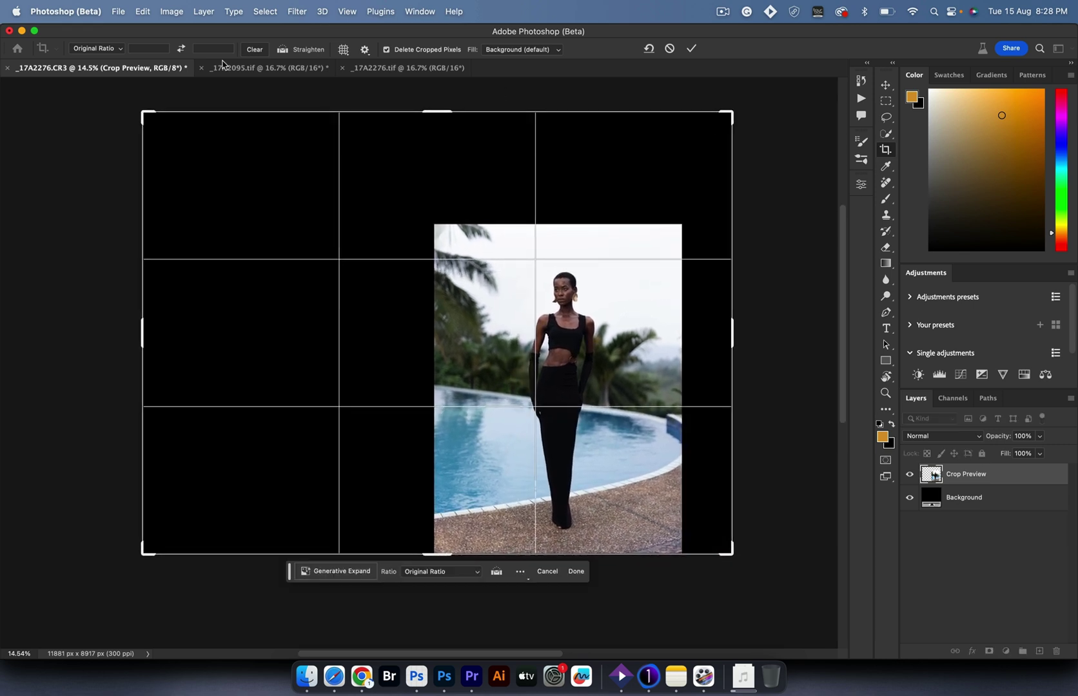
pyautogui.moveTo(146, 112); pyautogui.dragTo(182, 141)
pyautogui.moveTo(693, 138); pyautogui.dragTo(696, 134)
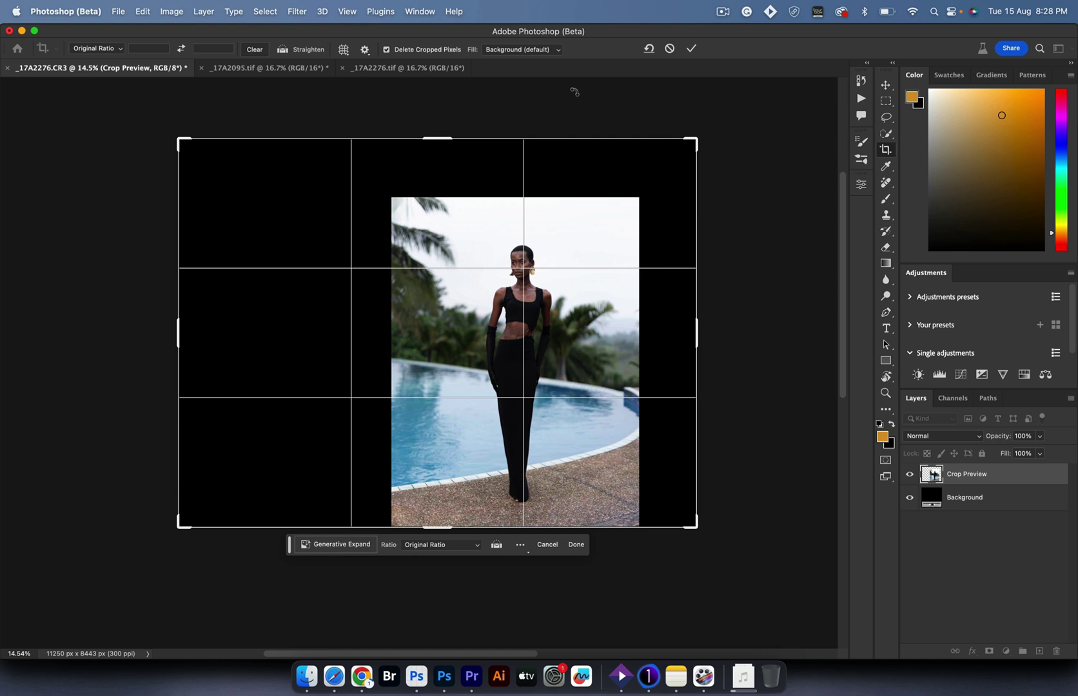
# Run Generative Expand on the empty border to generate three palm, pool and sky variations
pyautogui.click(523, 50)
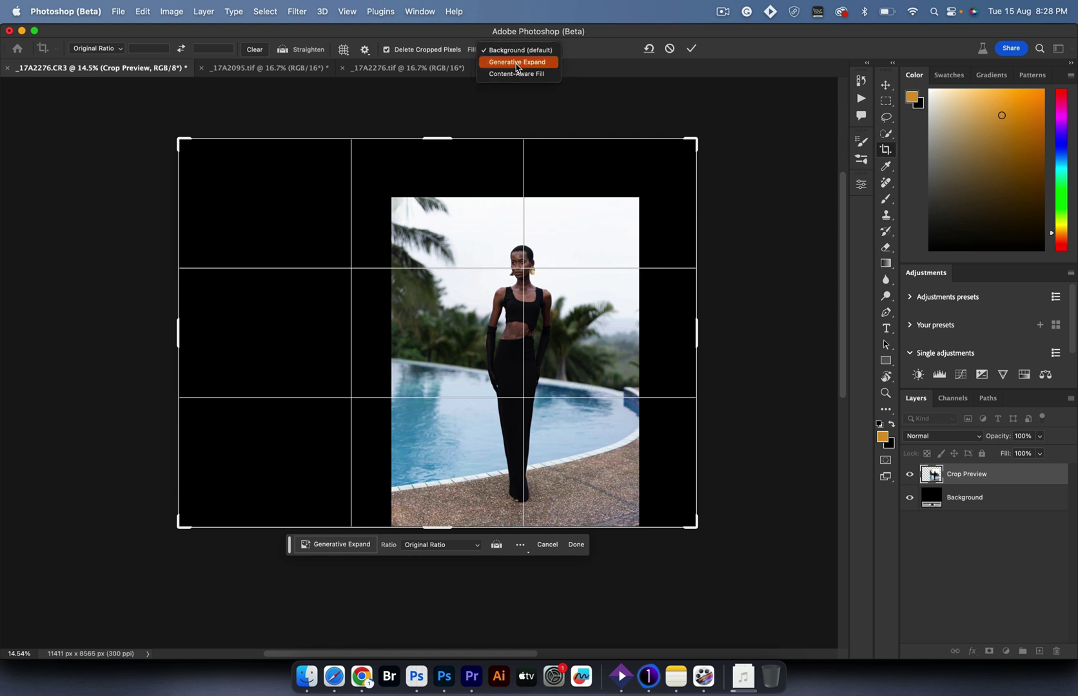
pyautogui.click(514, 65)
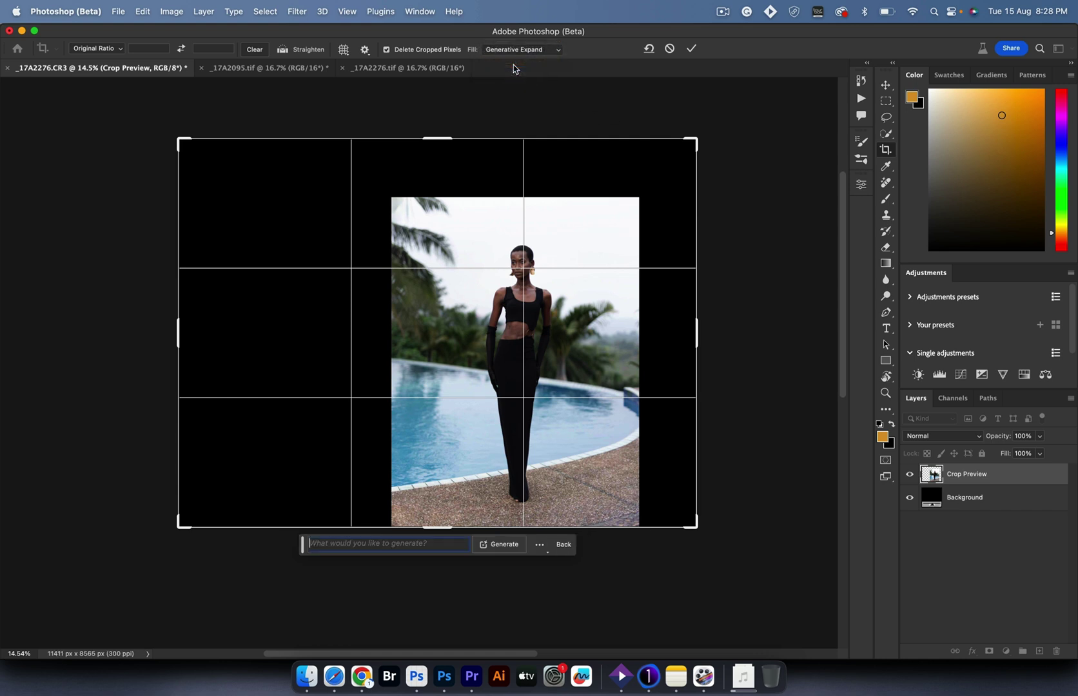
pyautogui.click(499, 547)
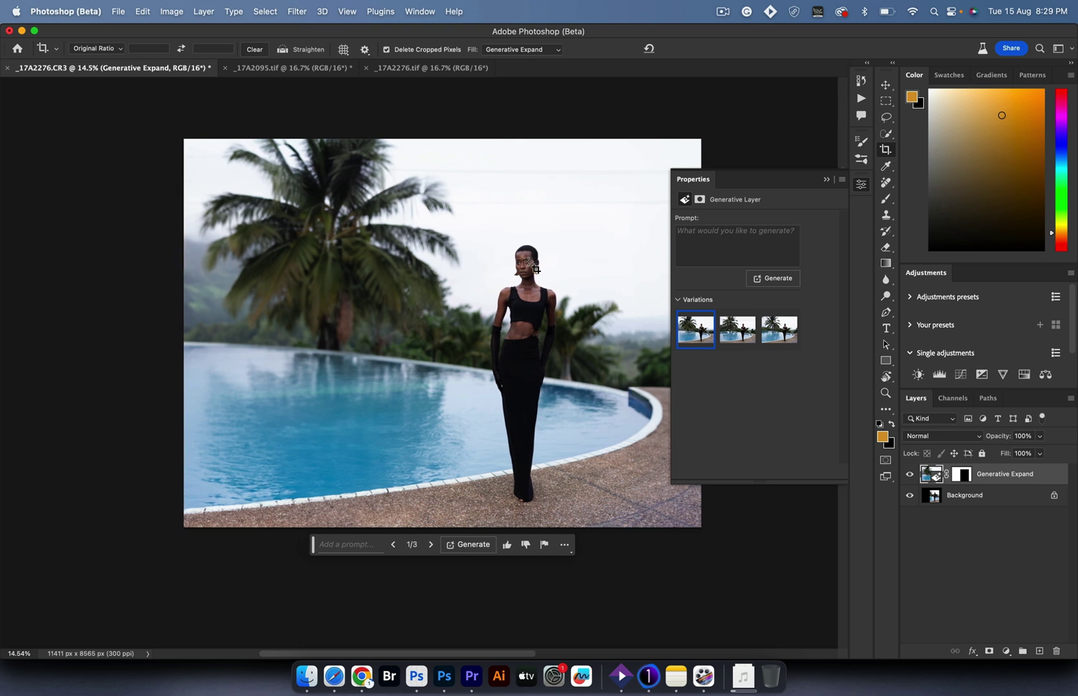
pyautogui.hscroll(5, 532, 269)
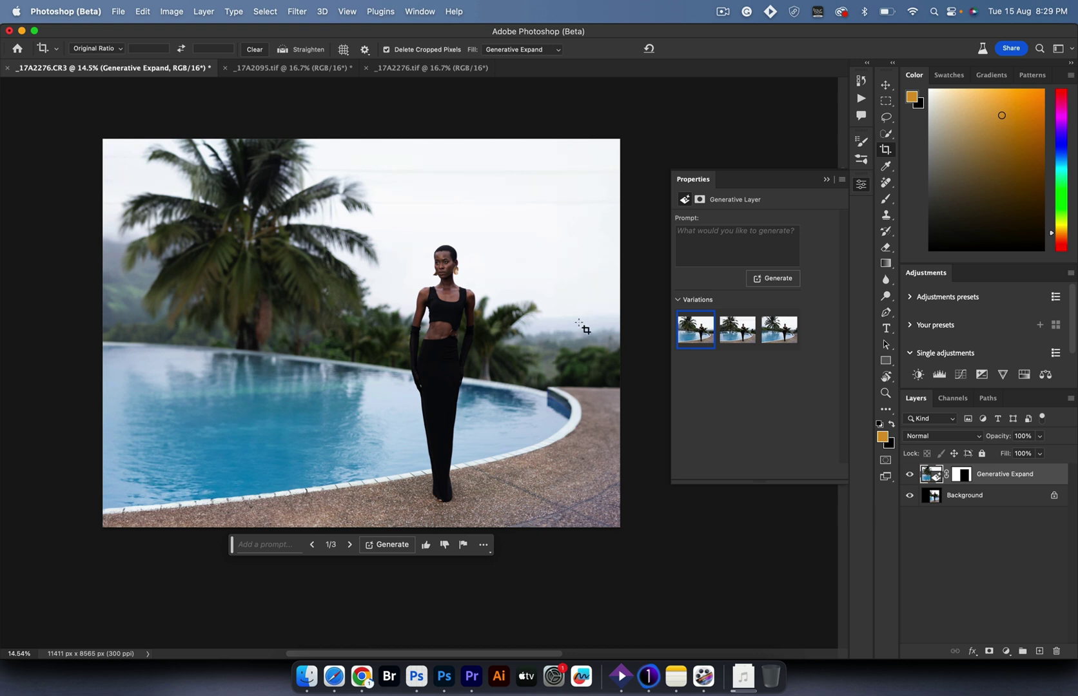
pyautogui.click(909, 475)
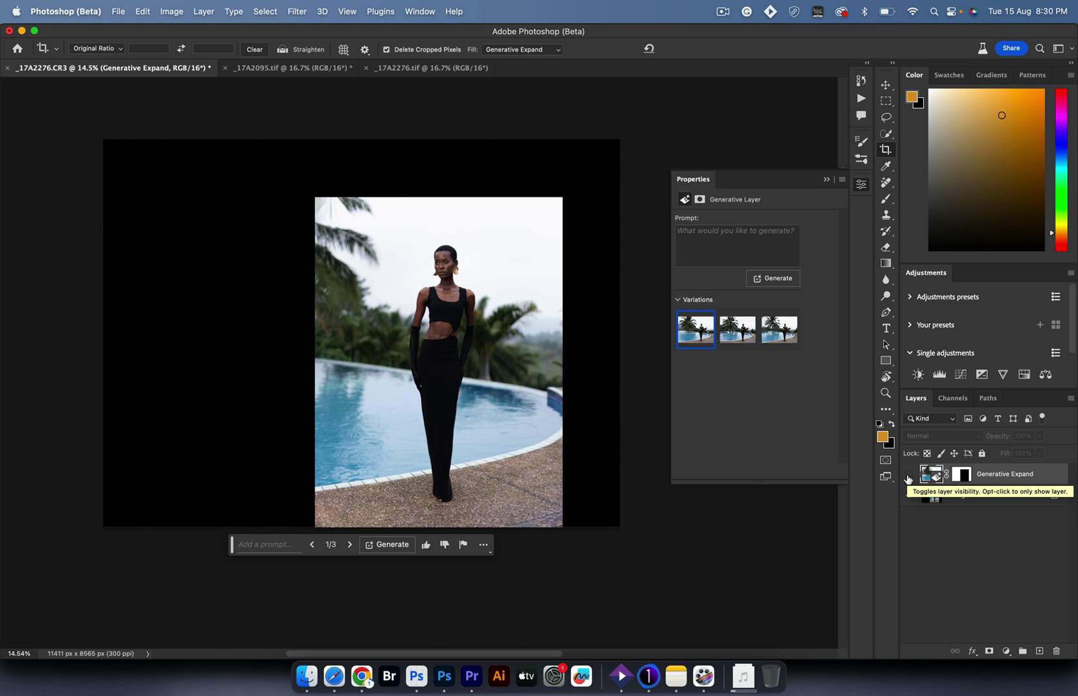
pyautogui.click(909, 476)
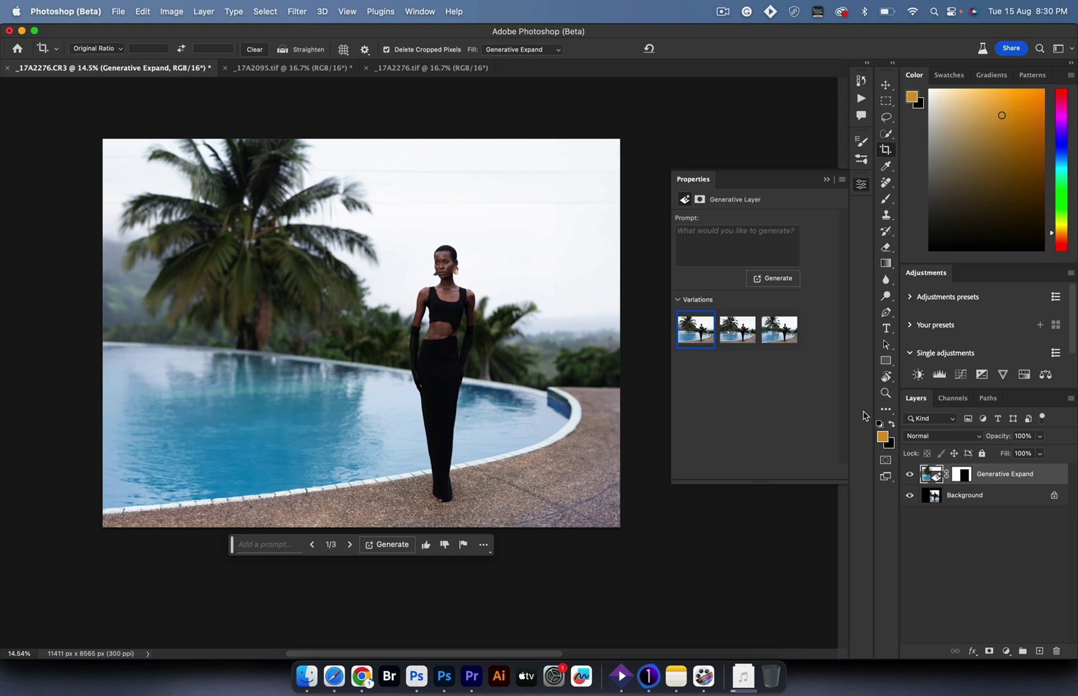
pyautogui.click(910, 475)
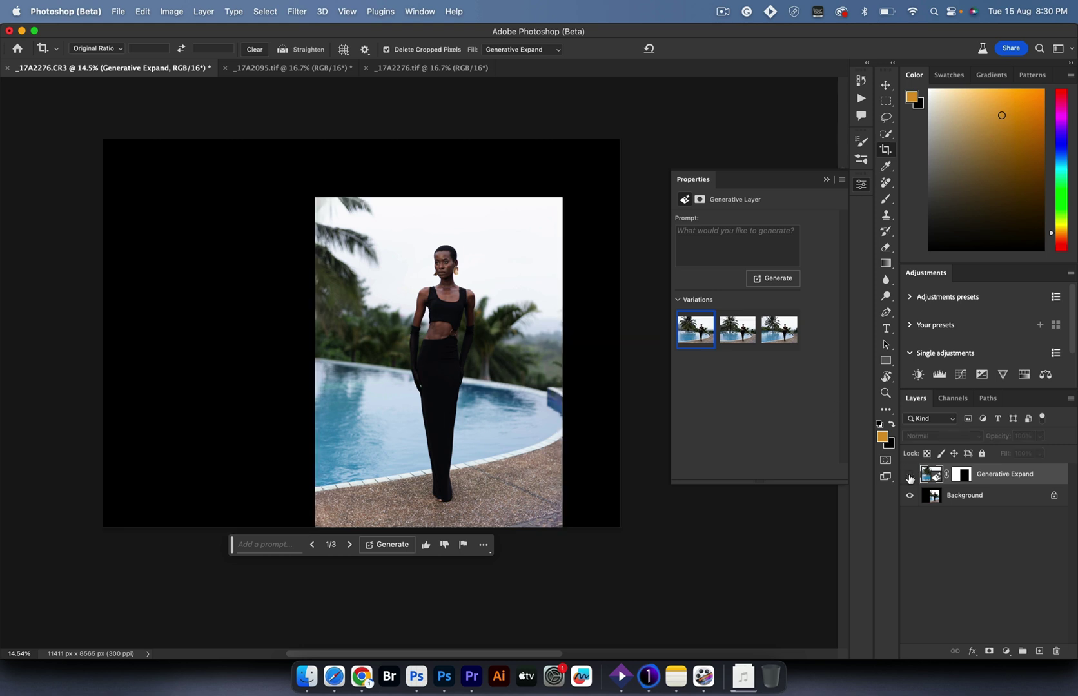
pyautogui.click(910, 475)
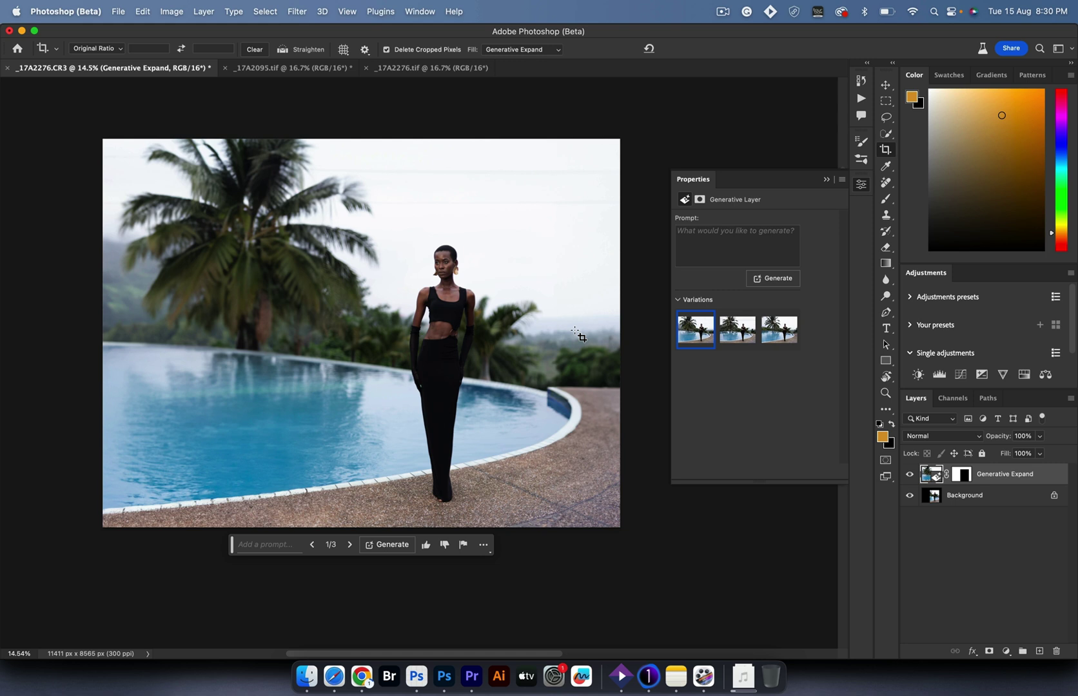
pyautogui.moveTo(732, 328)
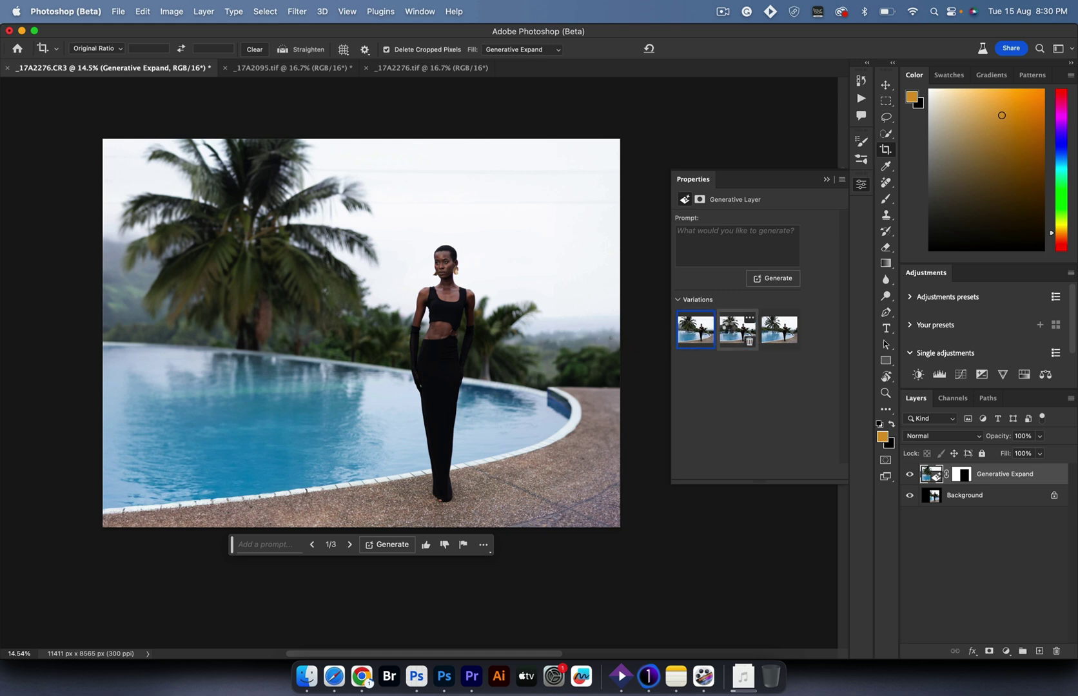
pyautogui.click(730, 330)
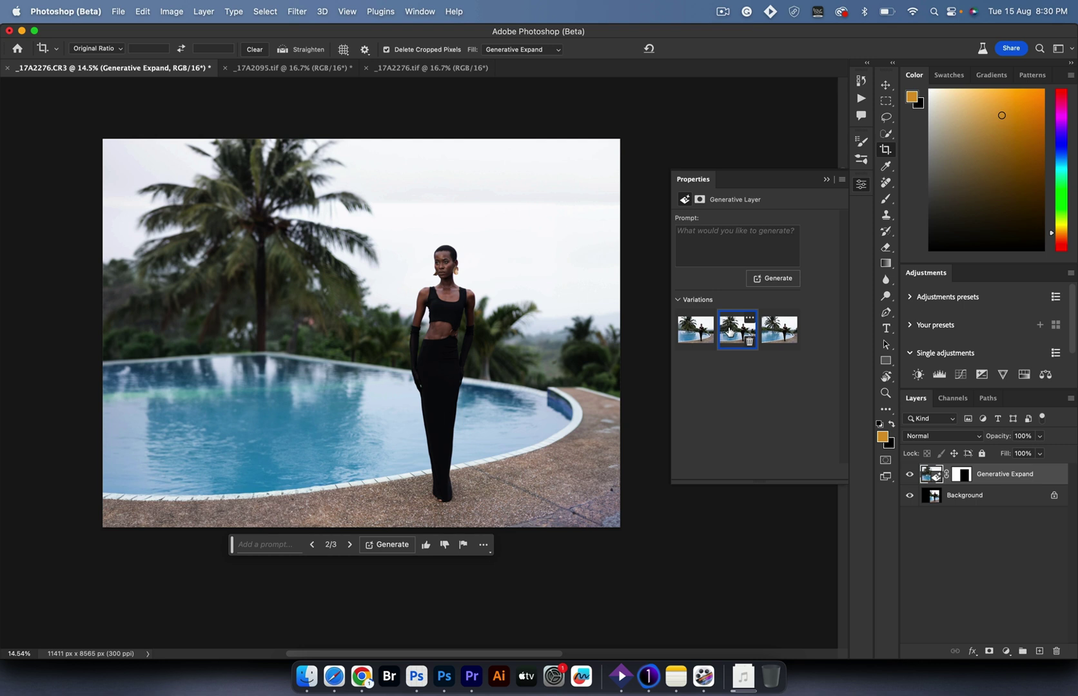
pyautogui.click(909, 476)
pyautogui.click(909, 476)
pyautogui.click(909, 476)
pyautogui.click(909, 476)
pyautogui.moveTo(773, 330)
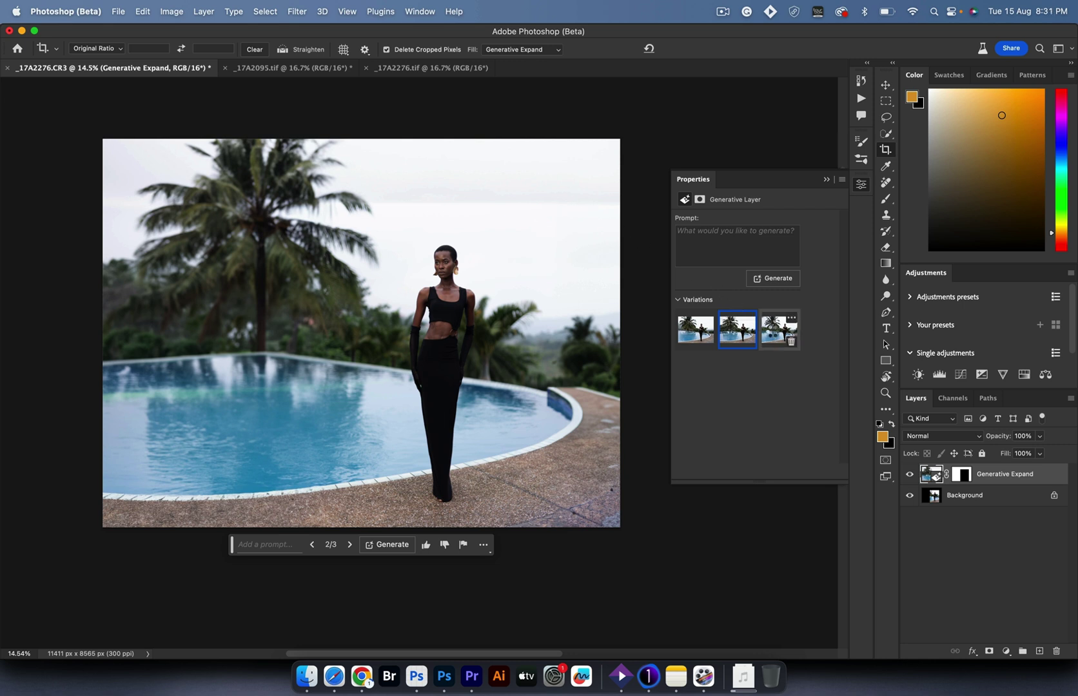
pyautogui.click(773, 332)
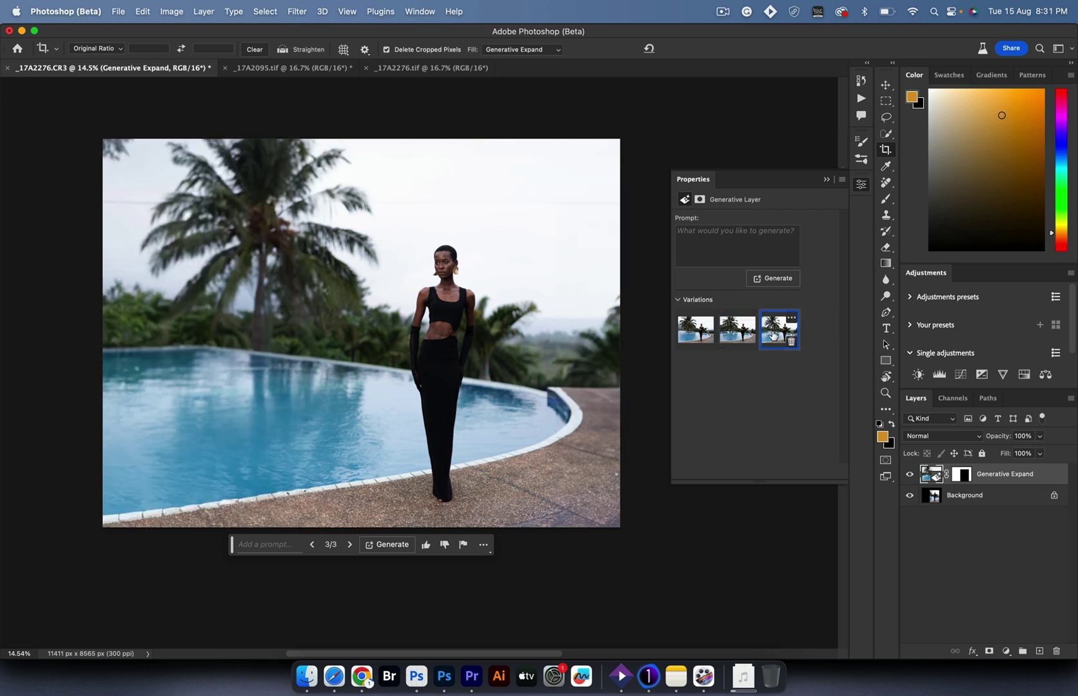
pyautogui.moveTo(684, 337)
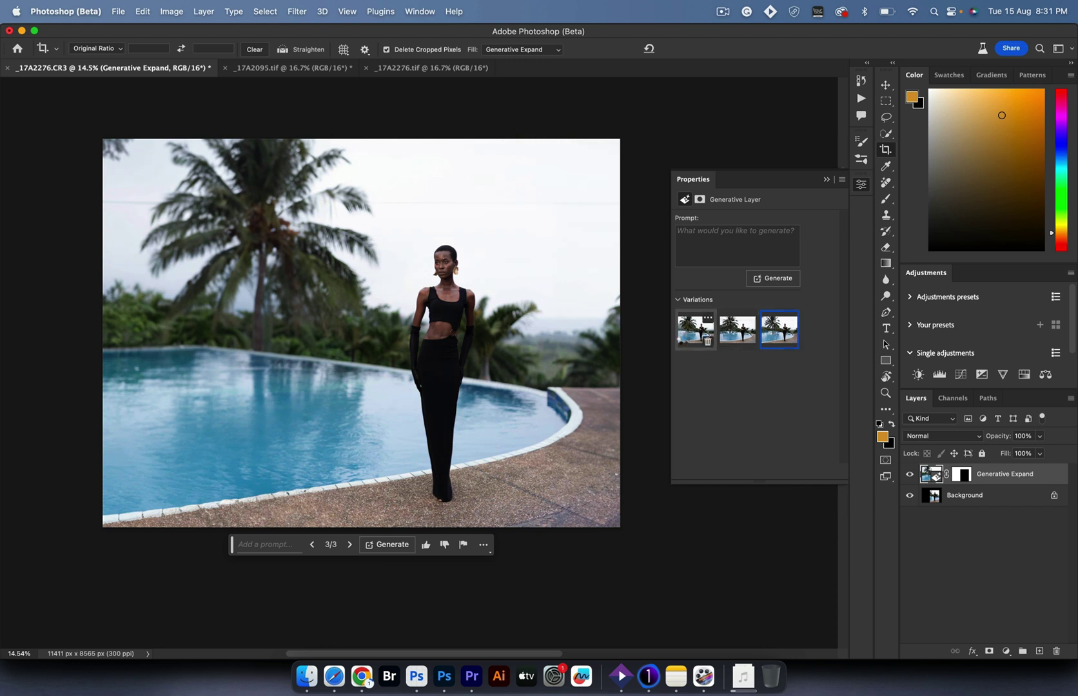
pyautogui.click(684, 340)
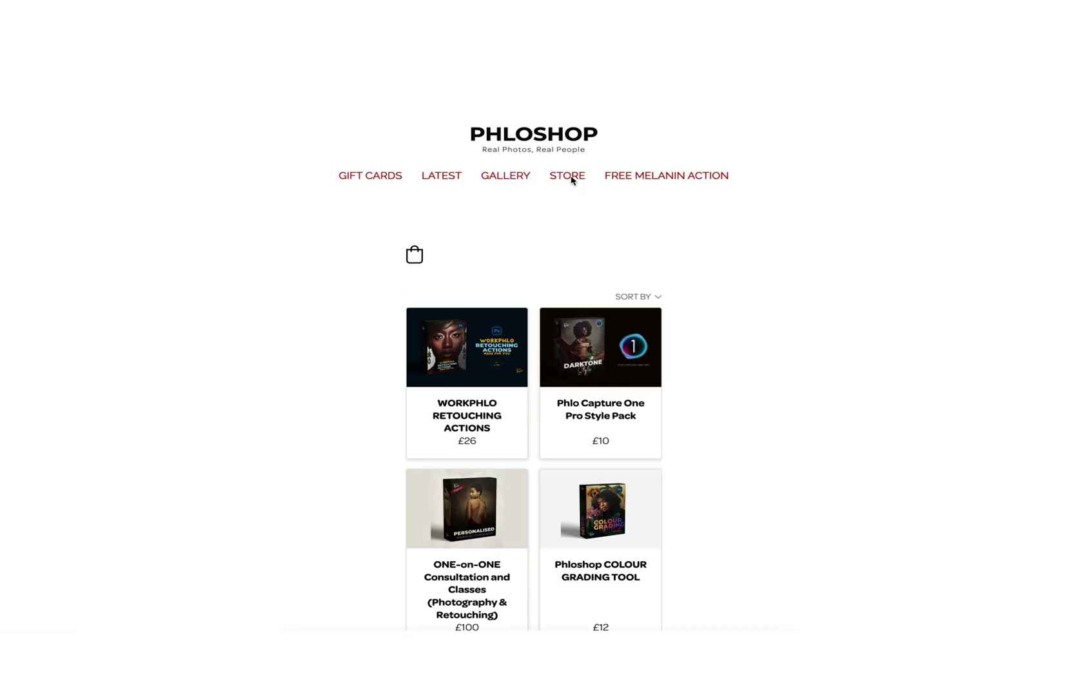
# Open the Gift card product and set its amount to £100 instead of £50
pyautogui.scroll(-5, 571, 179)
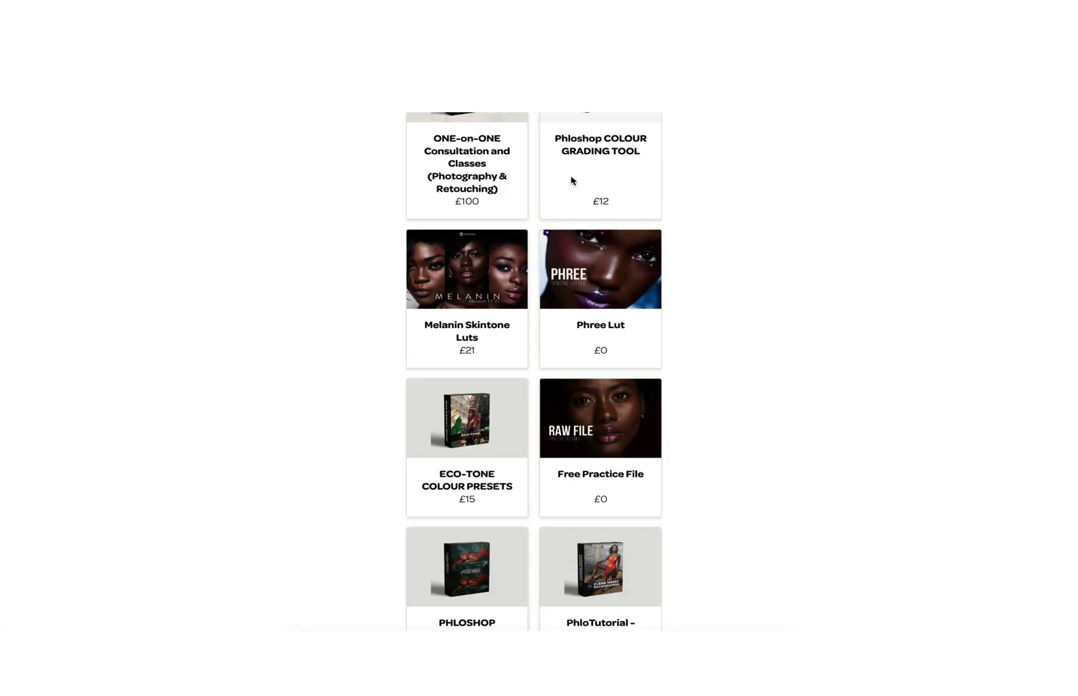
pyautogui.scroll(-5, 572, 180)
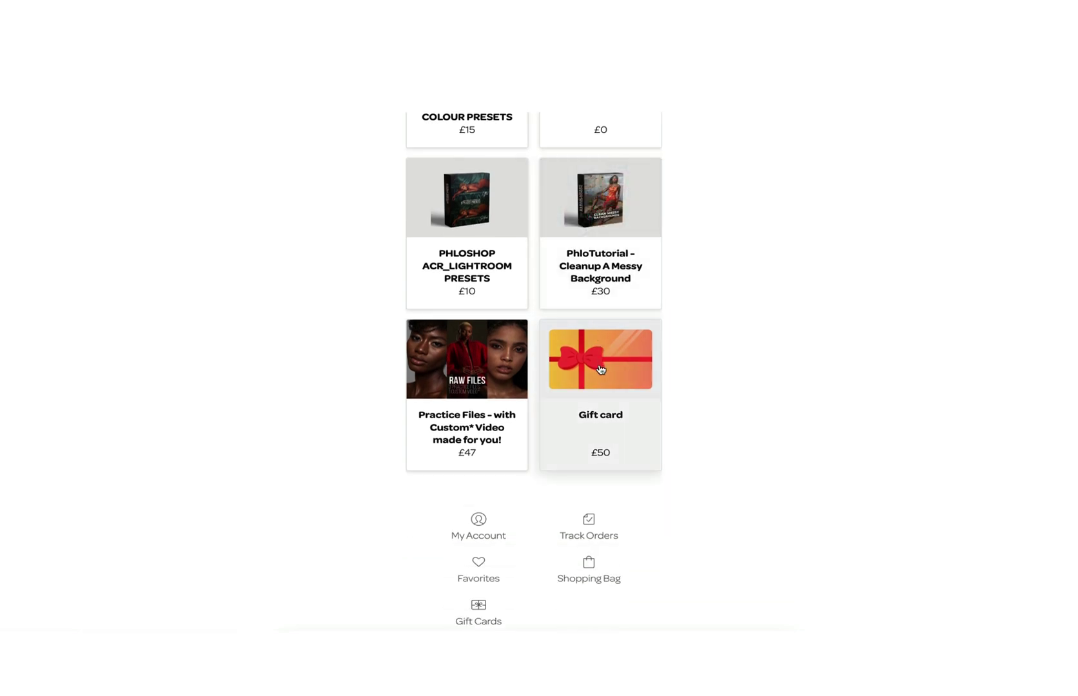
pyautogui.click(601, 369)
pyautogui.scroll(-2, 874, 202)
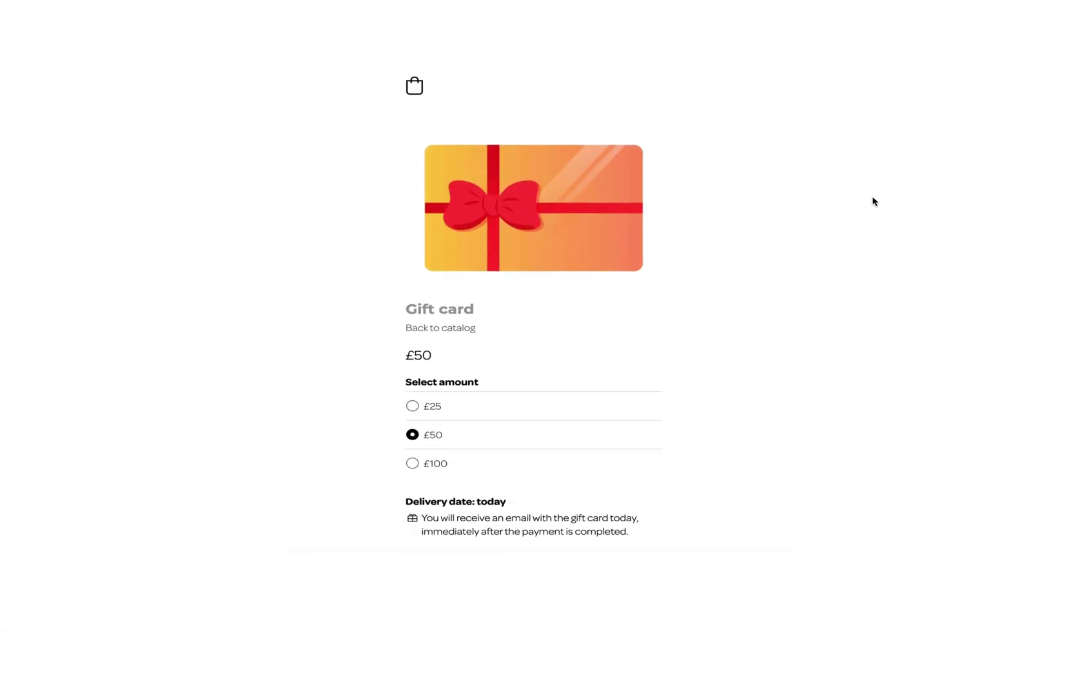
pyautogui.click(412, 462)
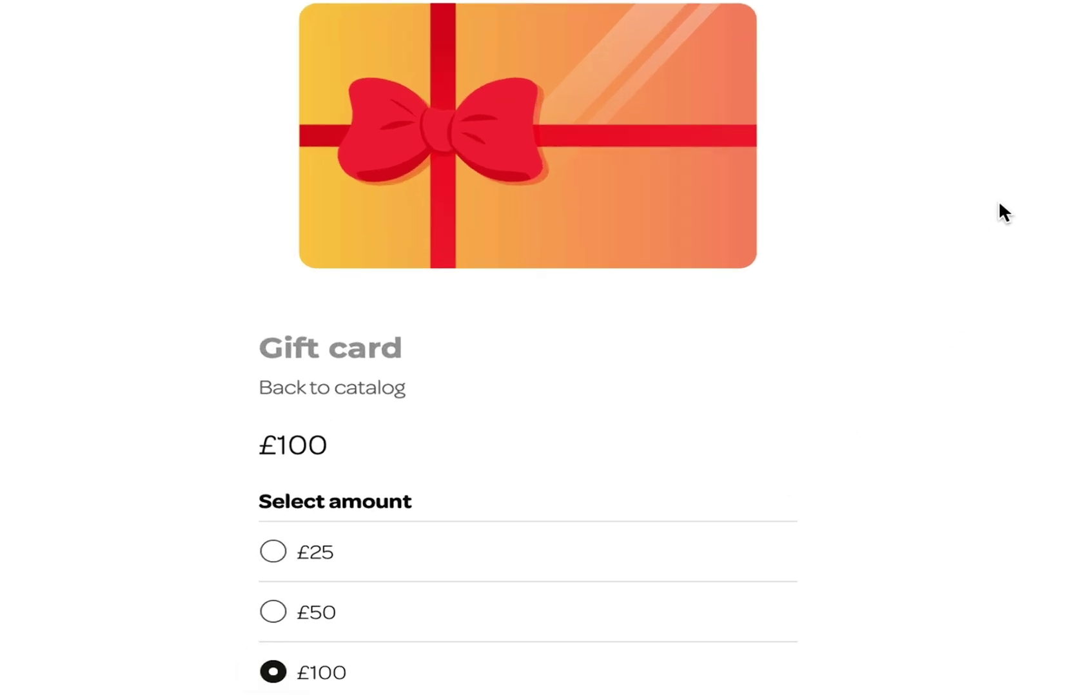